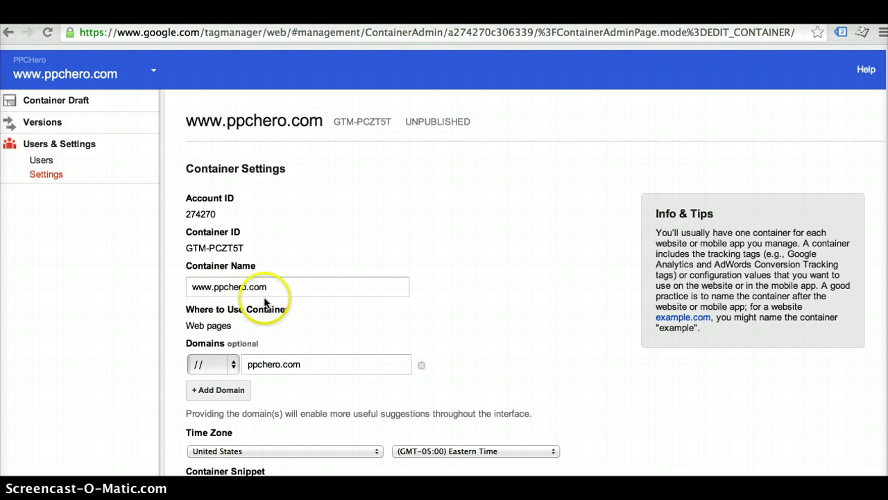
Scroll down Container Settings to reveal the GTM-PCZT5T container snippet and the Save button
scroll(337, 381, down, 2)
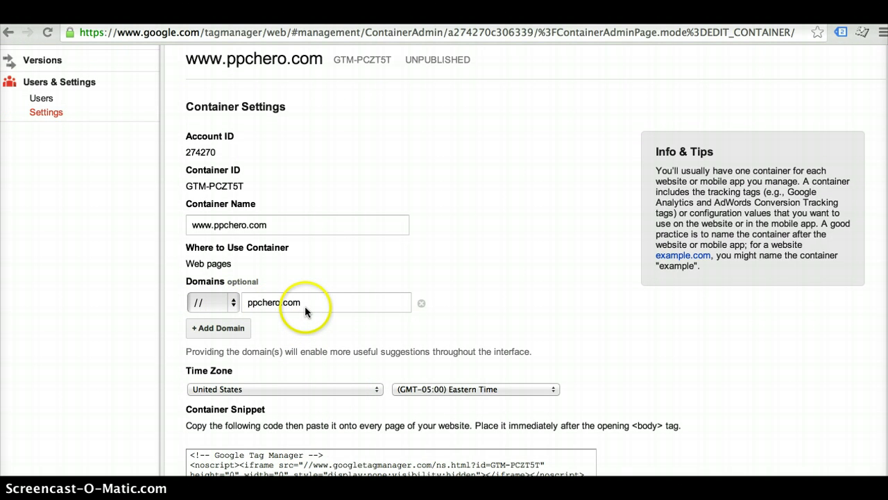
scroll(327, 335, down, 1)
scroll(327, 338, down, 1)
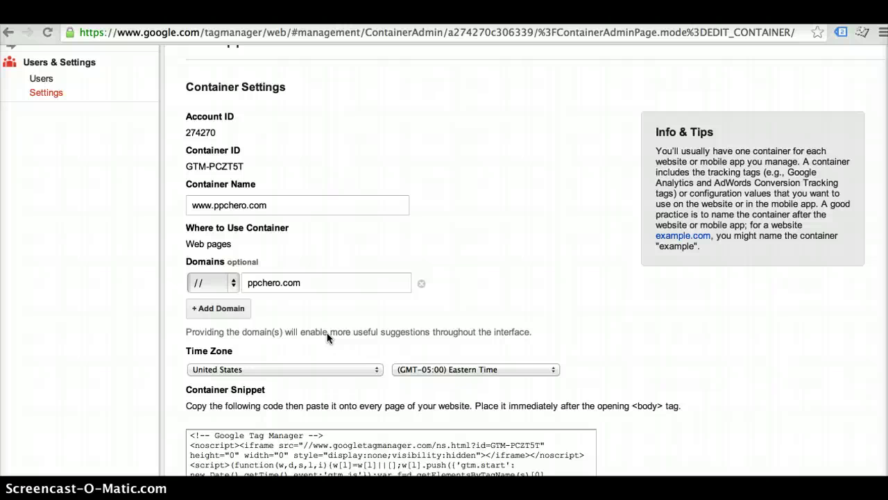
scroll(328, 338, down, 5)
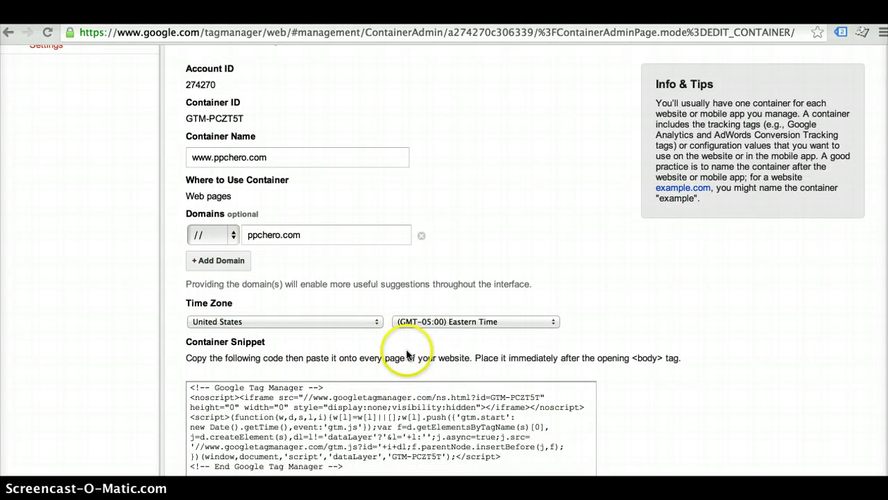
scroll(490, 405, down, 6)
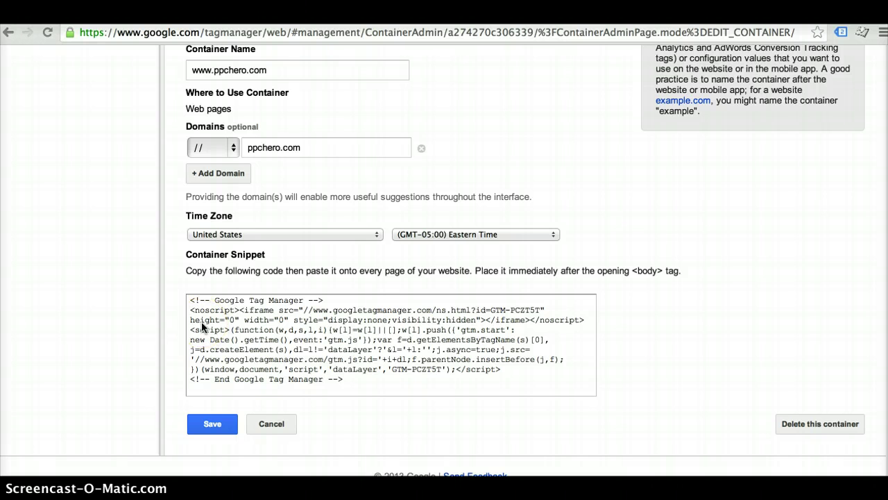
click(193, 423)
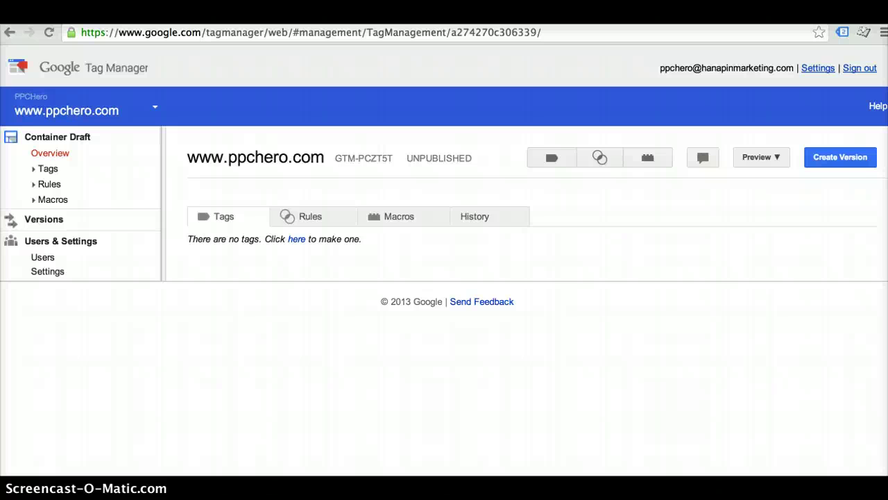
click(553, 159)
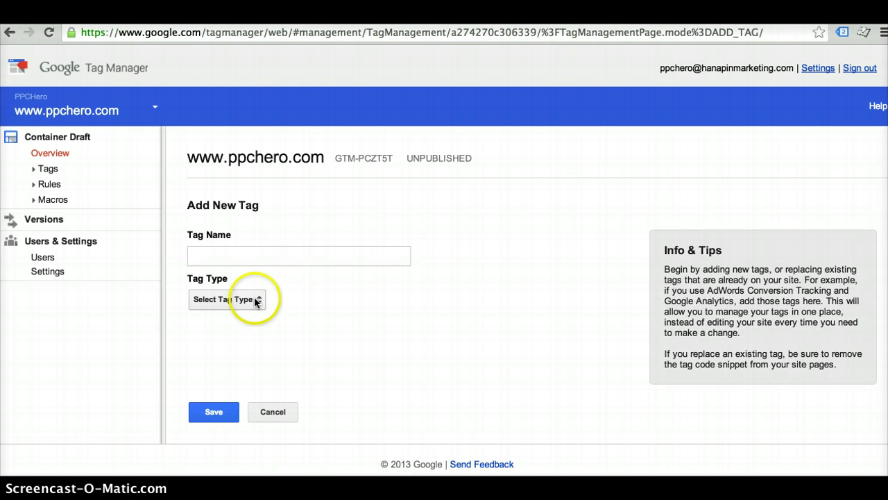
Browse the tag type list and set the new tag's type to AdWords Conversion Tracking
click(258, 300)
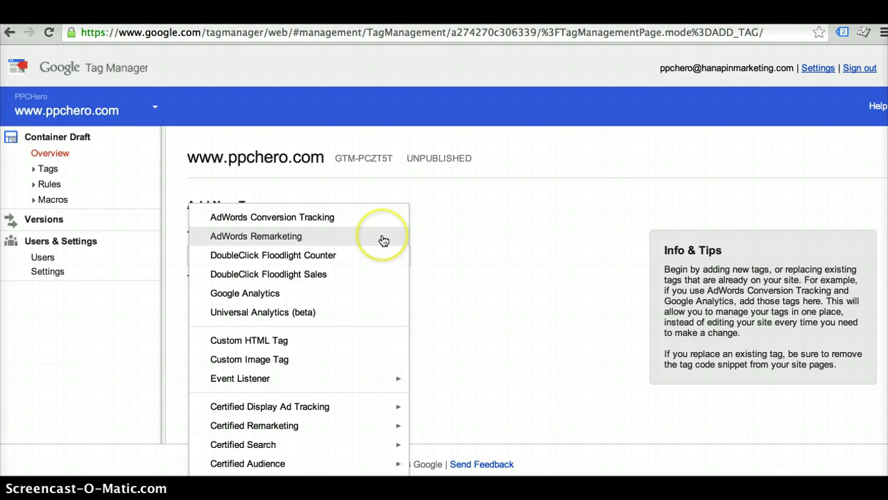
drag(383, 240, 377, 343)
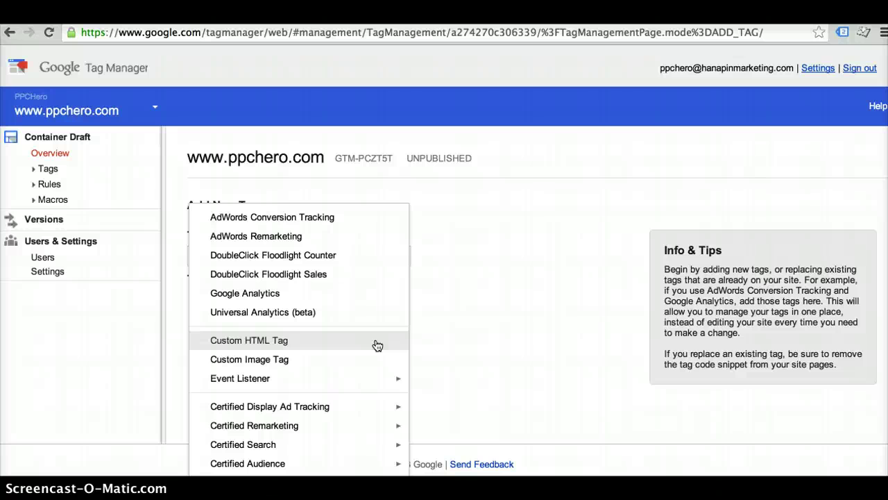
mouse_move(381, 408)
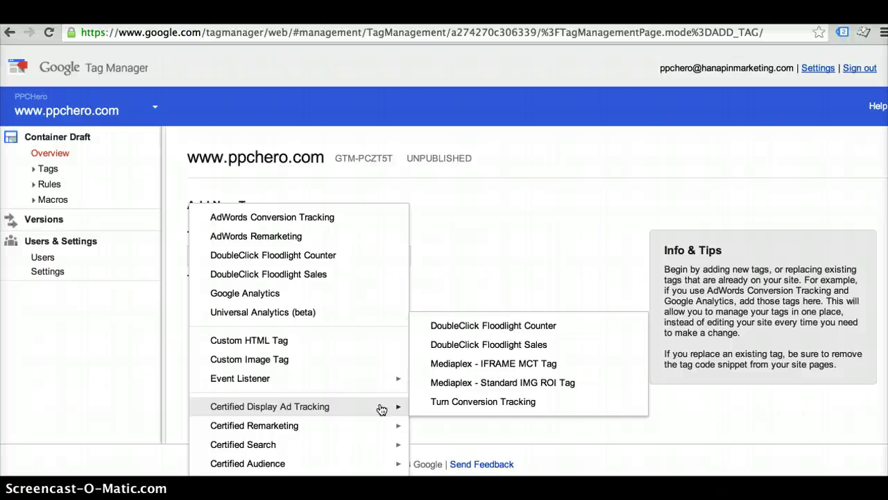
click(381, 425)
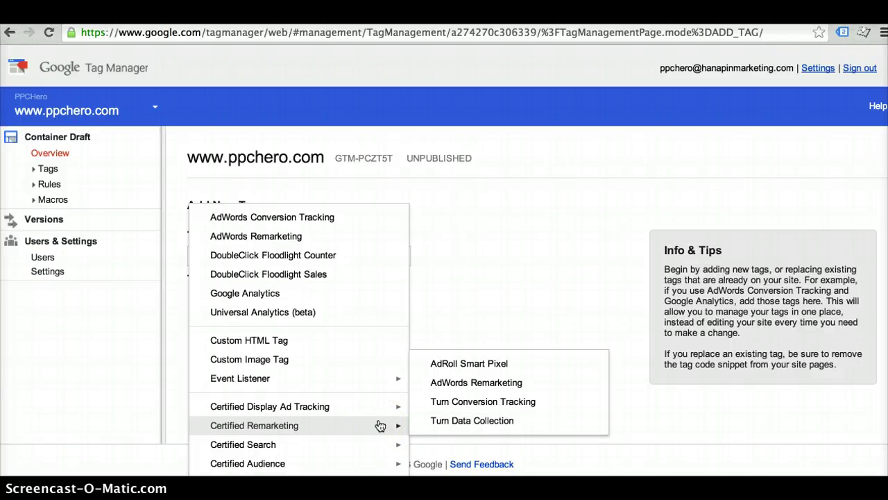
click(375, 419)
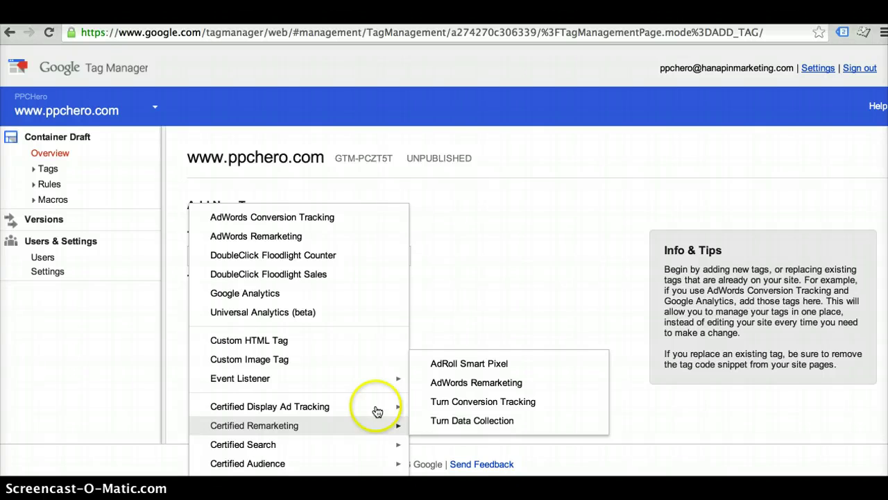
click(354, 223)
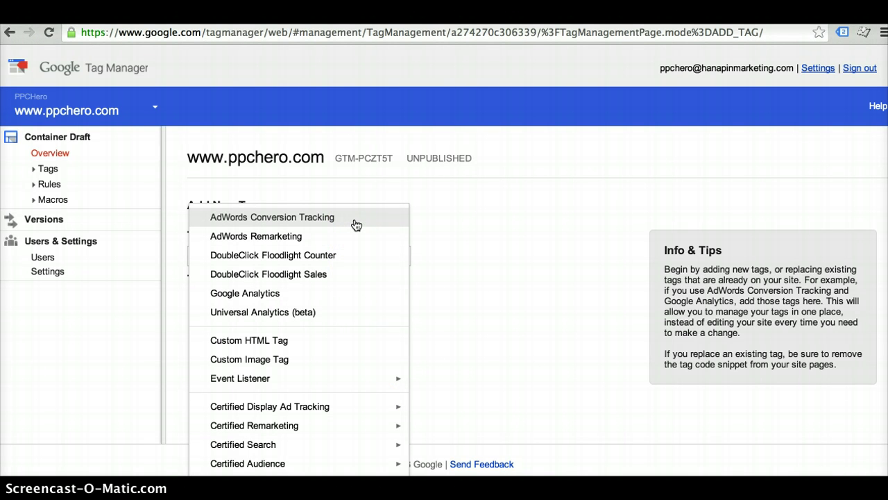
click(355, 225)
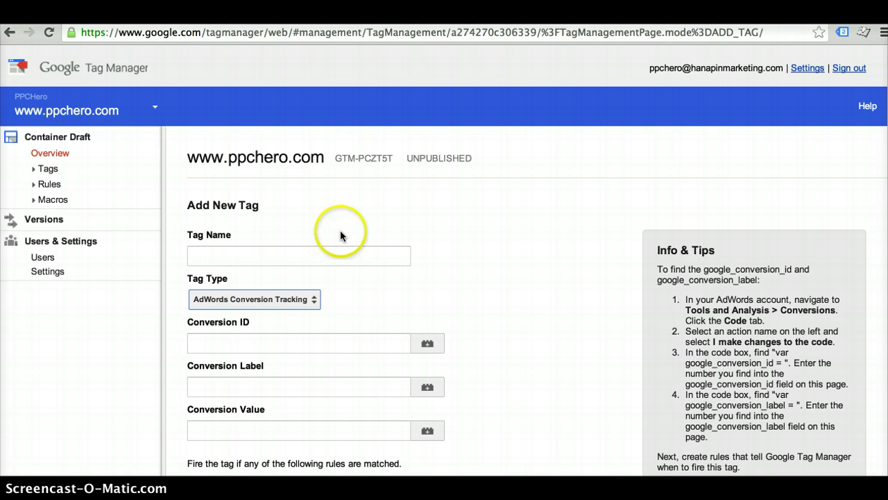
click(335, 255)
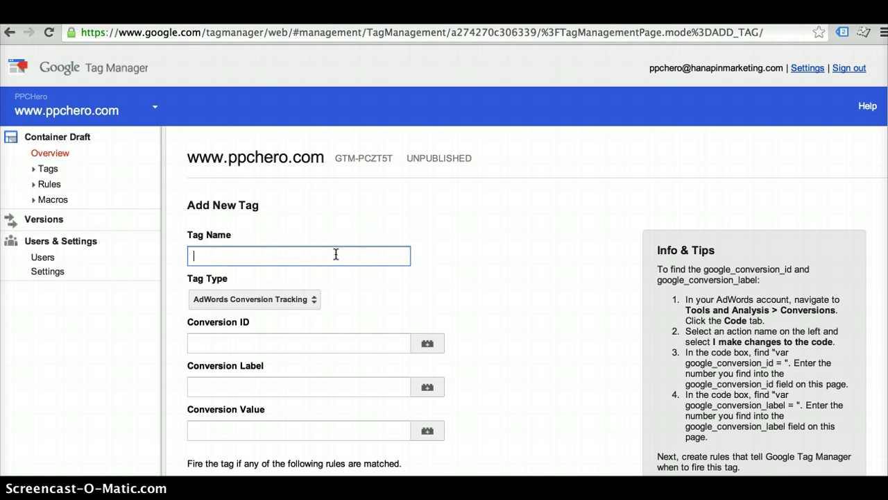
text(Adwords Conversion Tag)
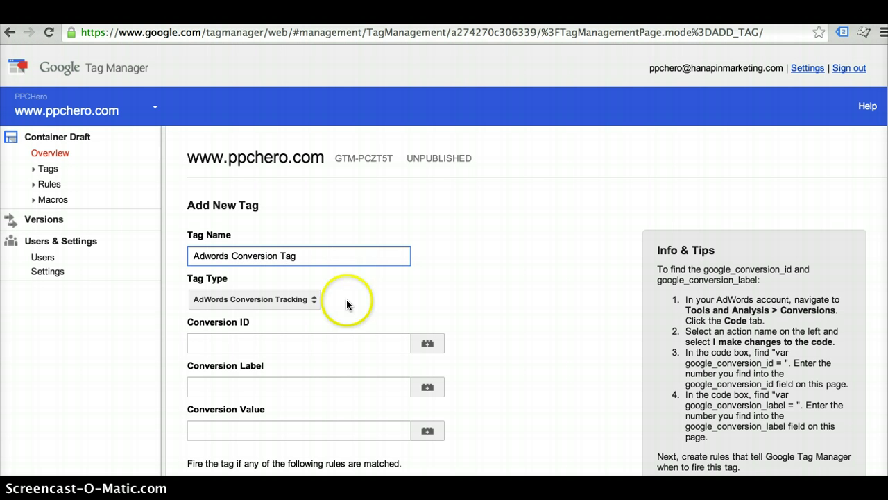
click(243, 342)
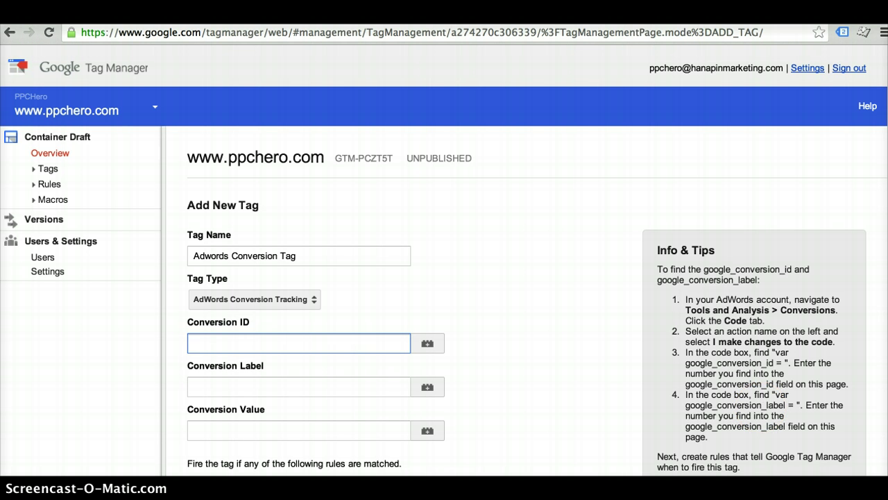
key(super+Tab)
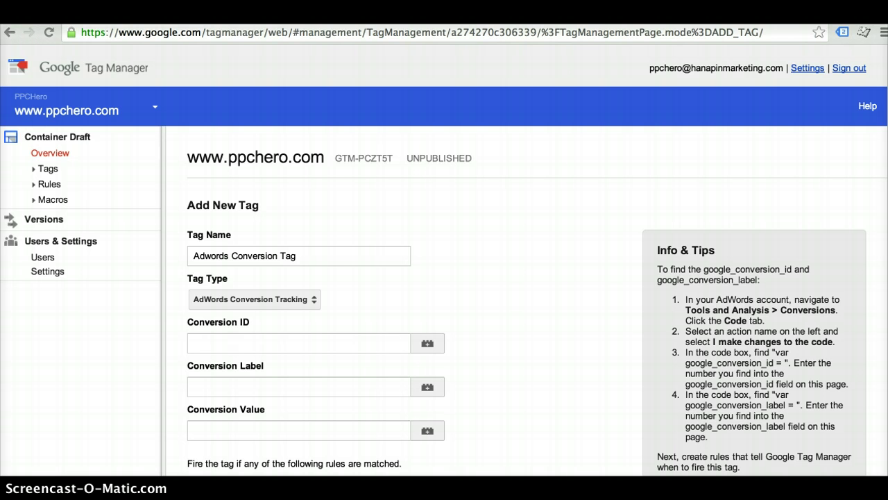
click(317, 341)
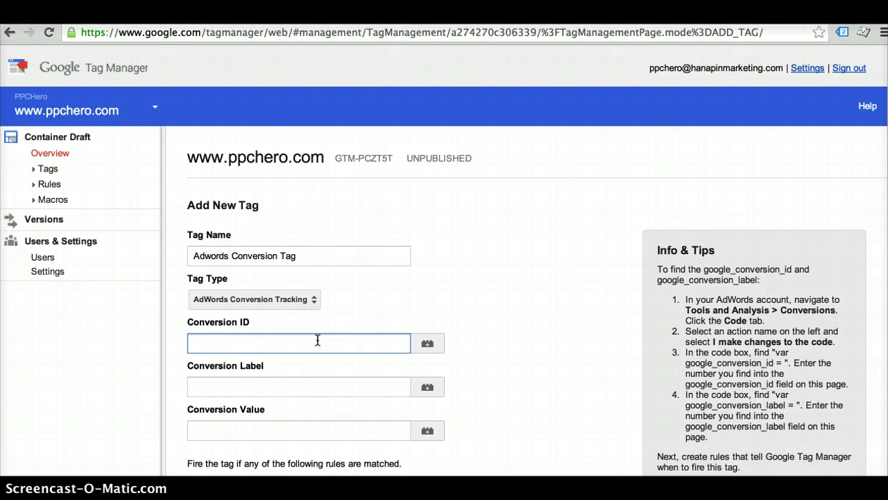
text(1234567890)
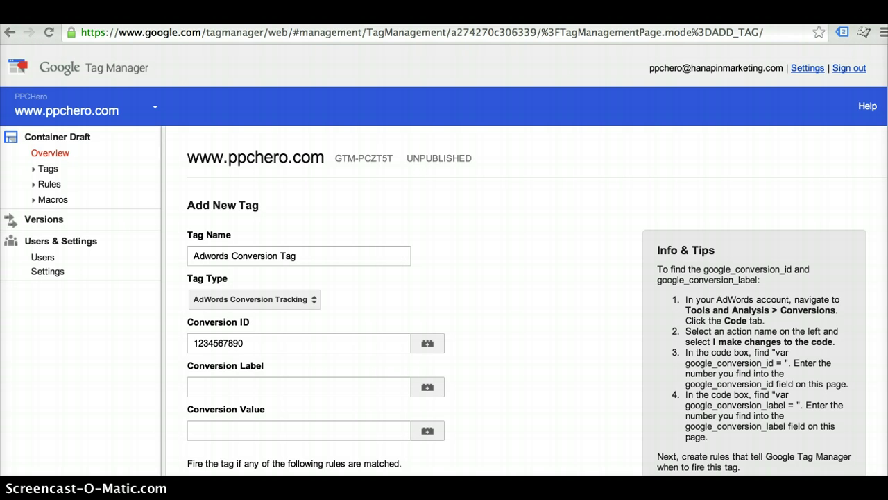
Paste in the conversion label and set the conversion value to 0
click(278, 386)
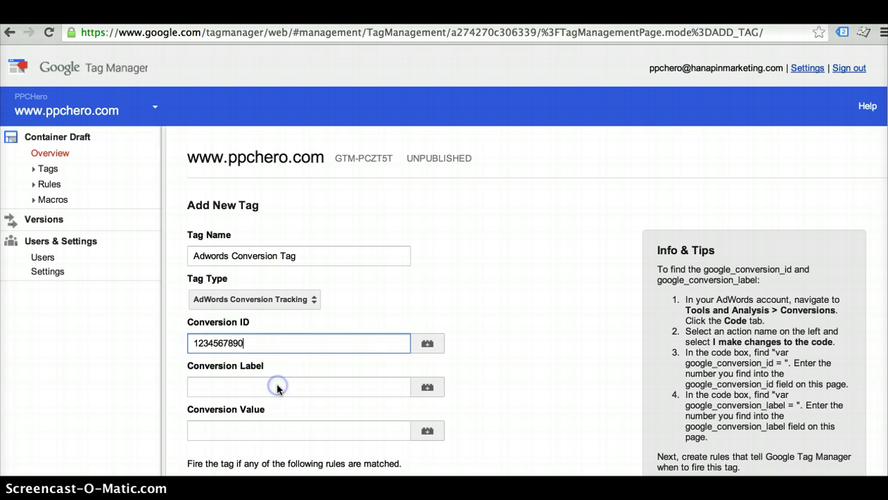
text(abCdeFg_hIjkLMNOP123)
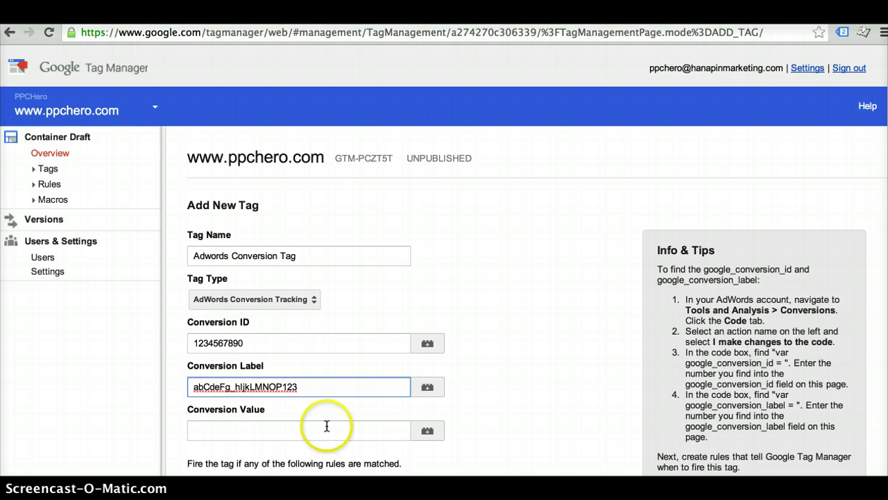
click(257, 431)
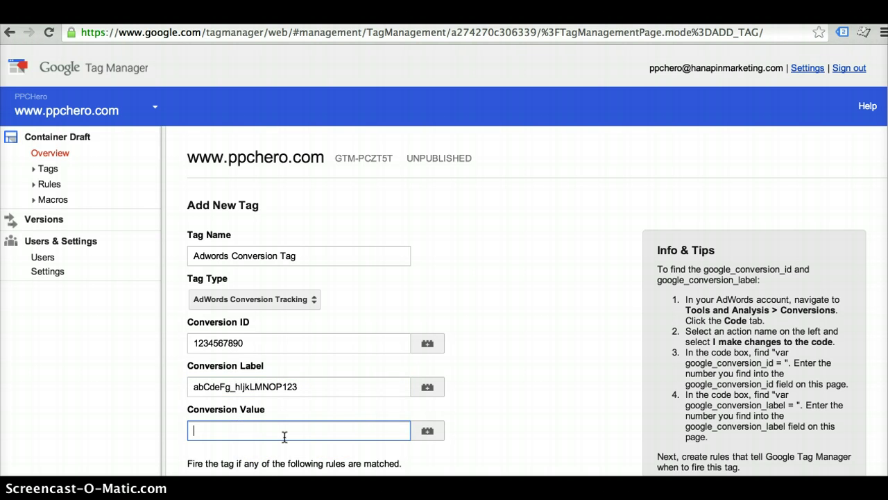
scroll(287, 437, down, 1)
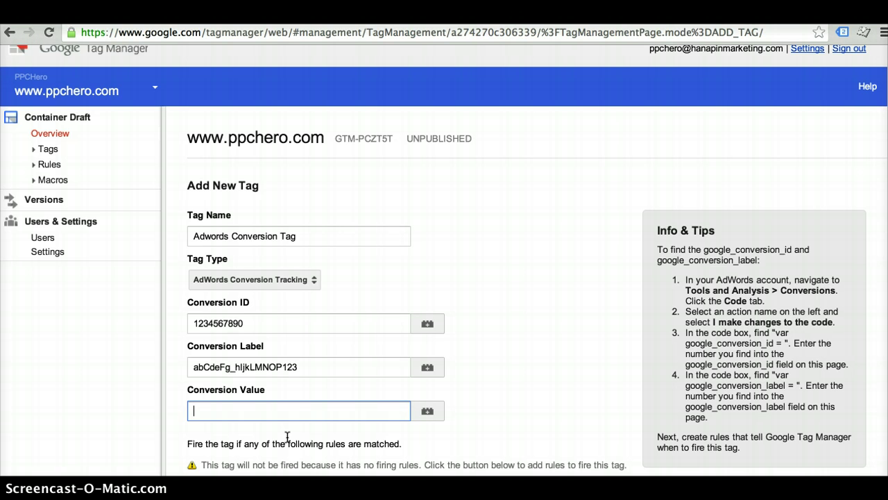
text(0)
scroll(317, 409, down, 4)
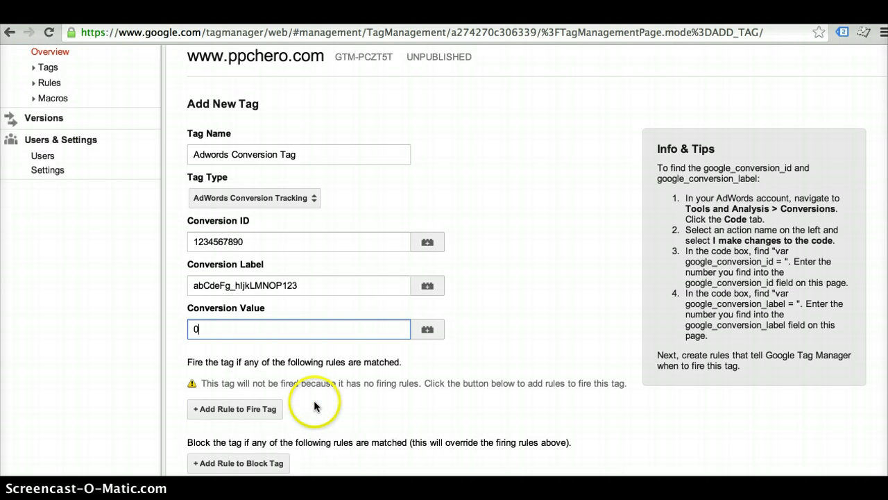
scroll(419, 425, down, 1)
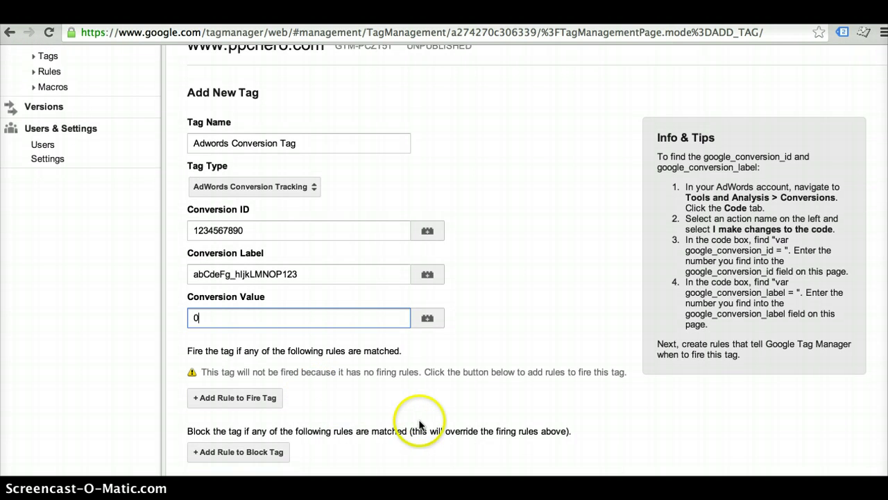
Create a new firing rule for the tag named 'Thank You Page'
click(261, 400)
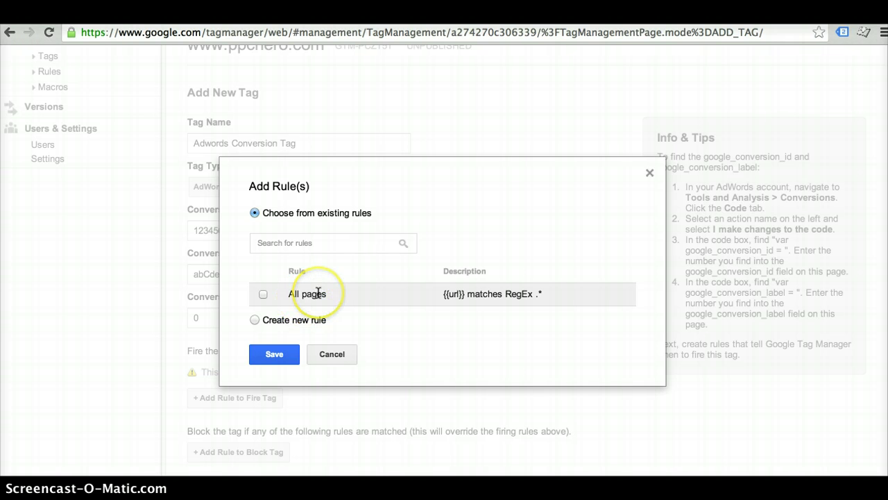
click(255, 320)
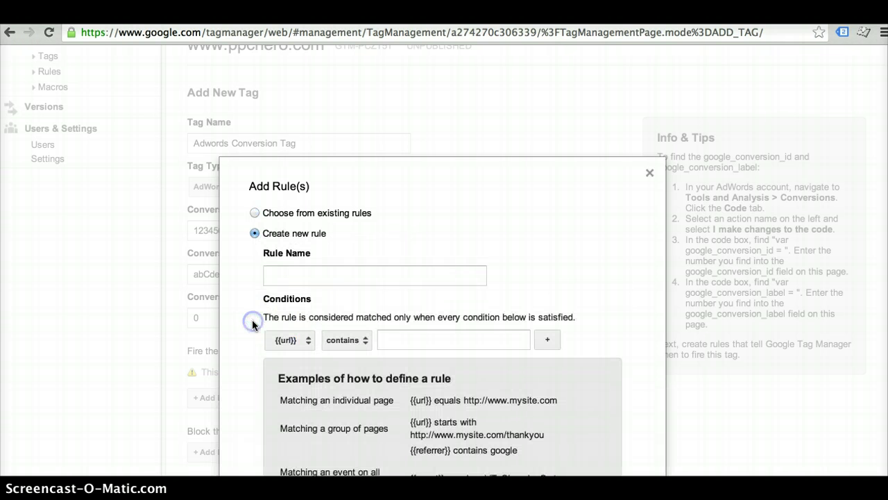
click(310, 278)
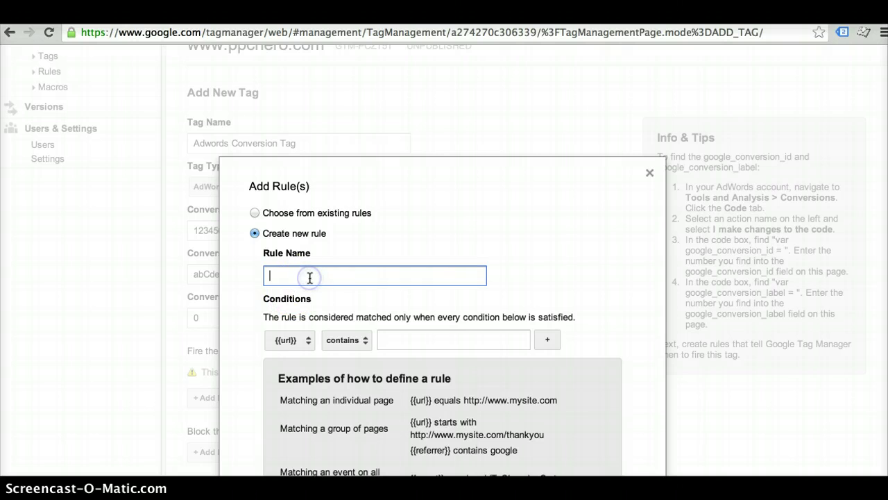
text(Thank You Page)
click(368, 283)
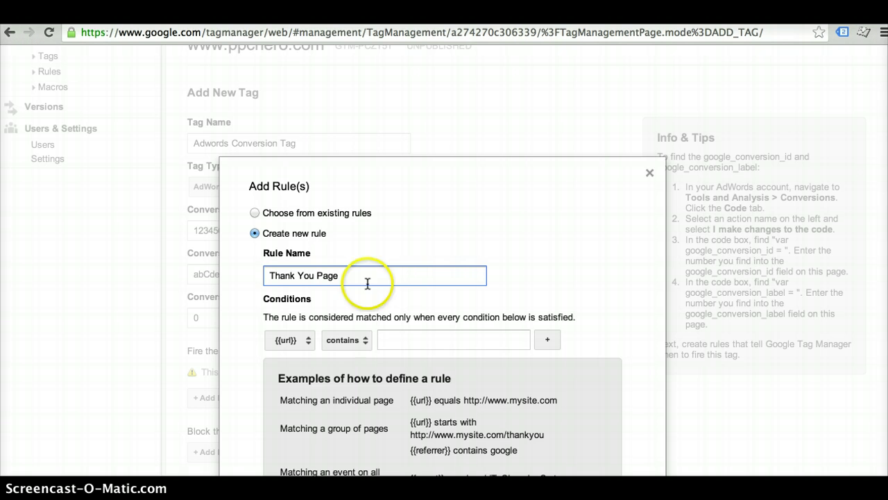
Set the rule condition to {{url}} contains thankyou.com and save the rule
click(408, 340)
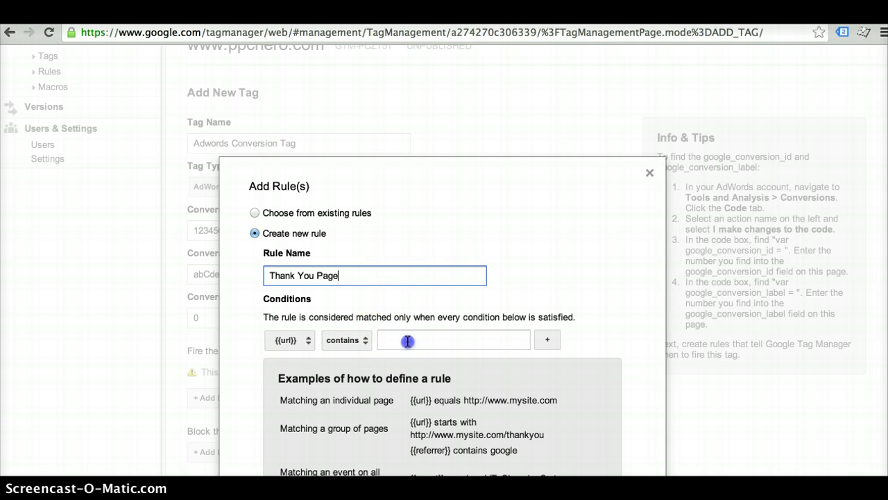
text(tha)
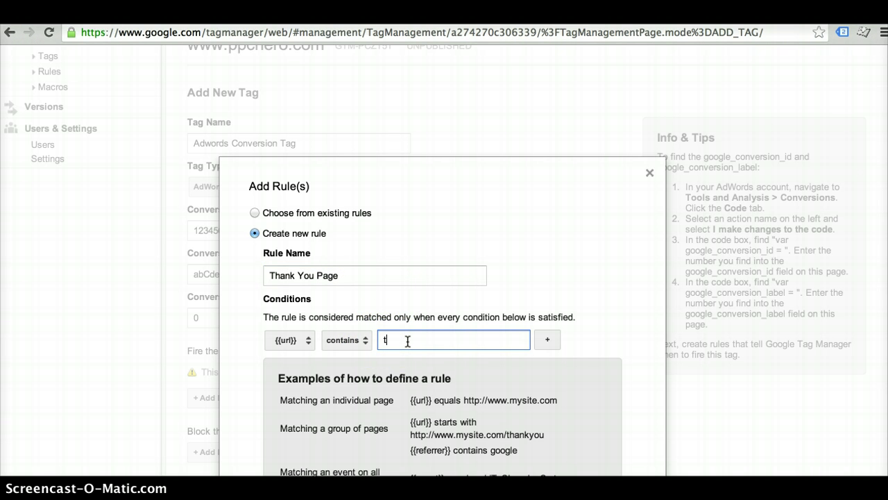
key(BackSpace)
key(BackSpace)
text(hankyou.com)
click(360, 339)
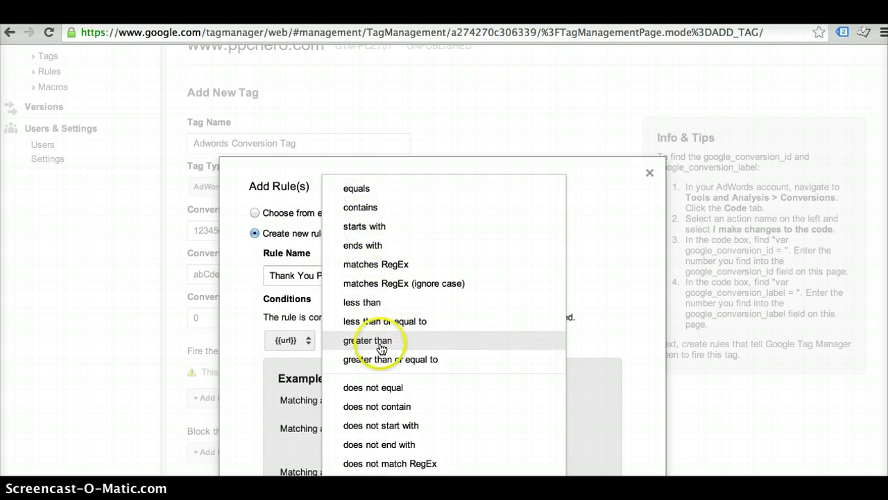
click(404, 210)
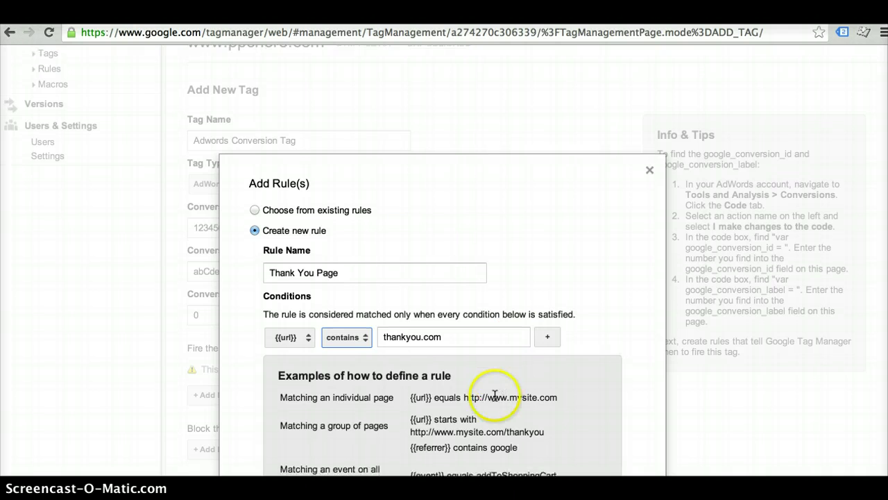
scroll(496, 393, down, 3)
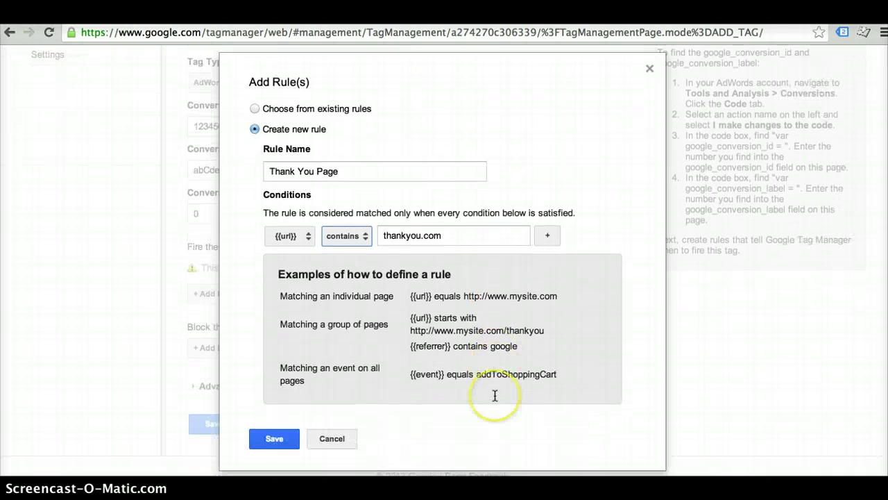
click(280, 439)
scroll(513, 396, down, 1)
scroll(504, 402, down, 1)
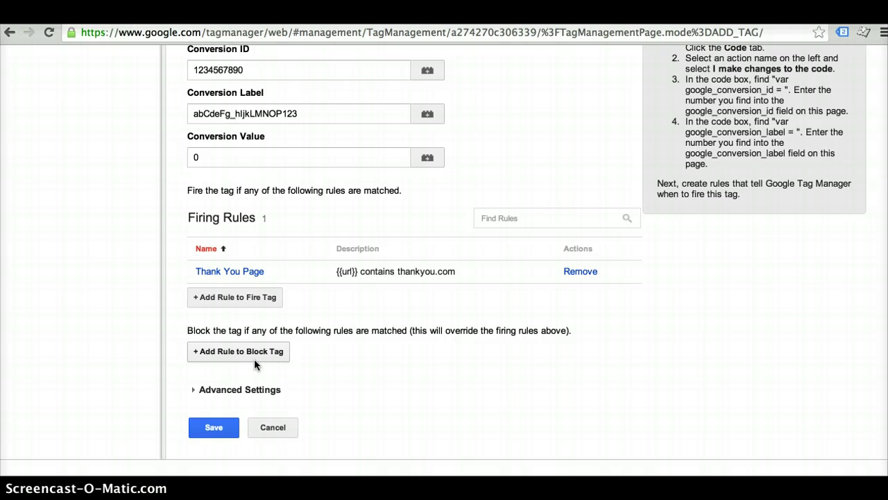
Save the Adwords Conversion Tag and create Container Version 8 from the draft
click(223, 426)
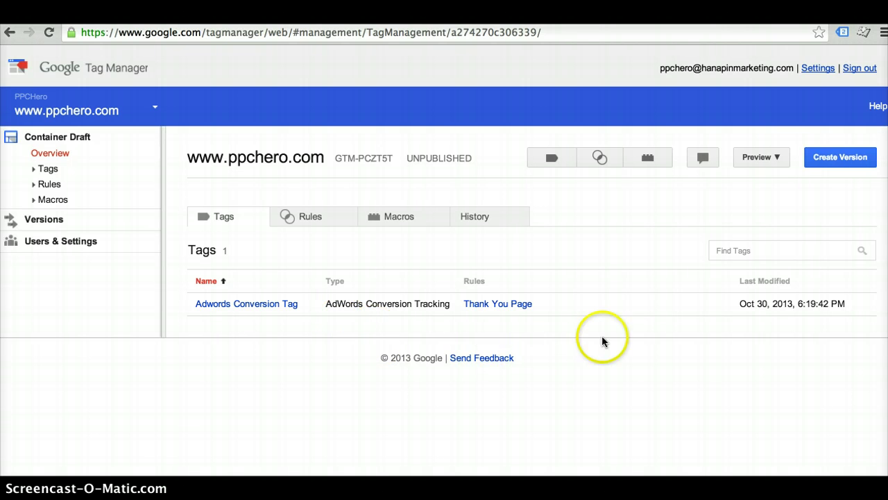
click(832, 159)
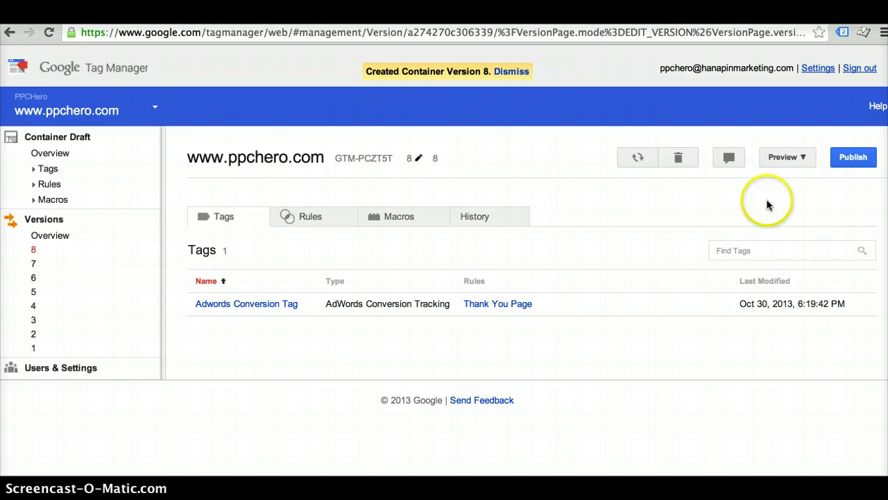
Run Preview & Debug on version 8, dismiss the confirmation, and publish it live
click(805, 158)
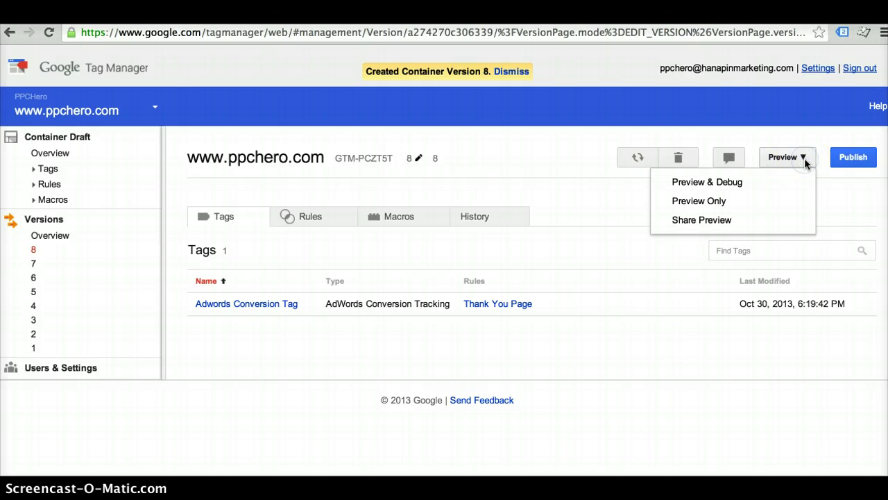
click(778, 184)
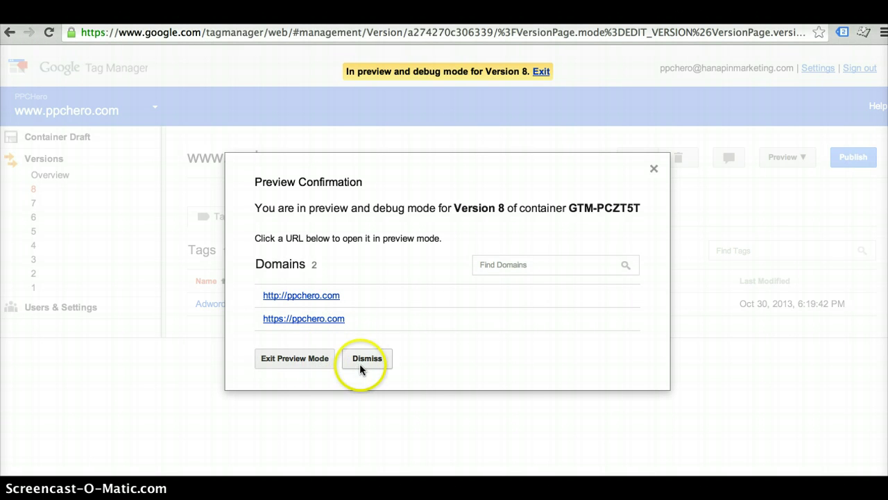
click(363, 363)
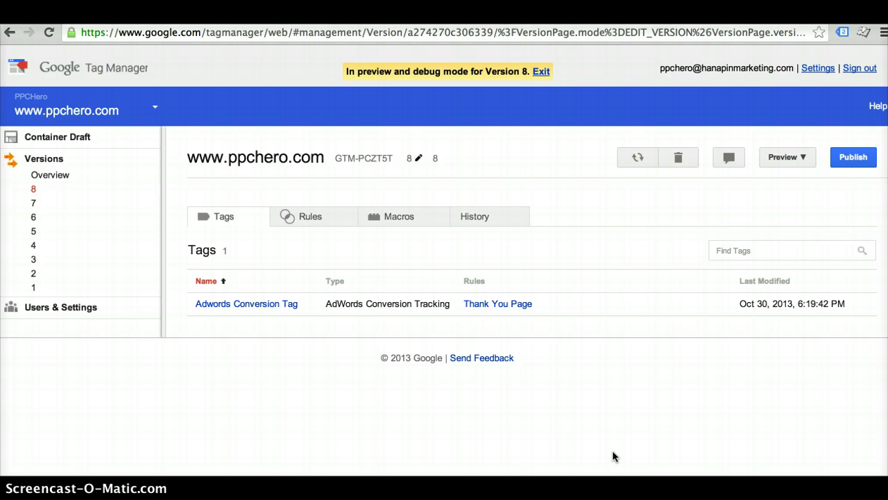
click(855, 162)
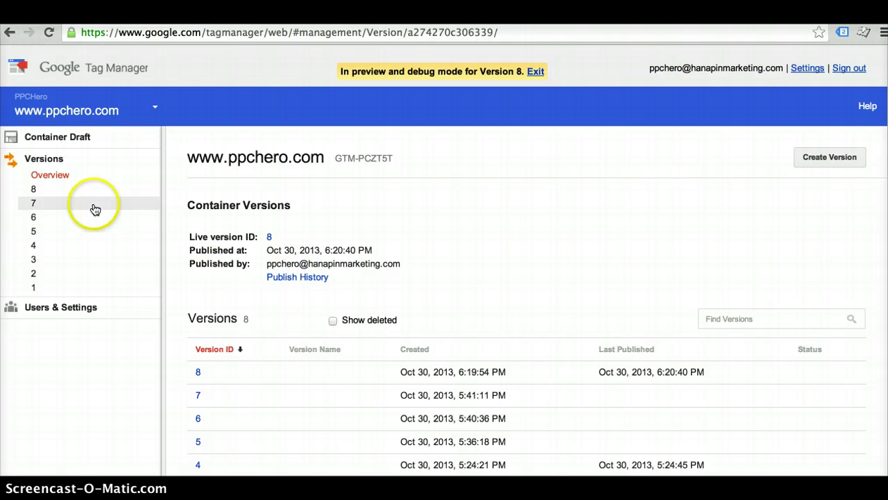
Add a new tag named 'GA Tag' with its type set to Google Analytics
click(57, 137)
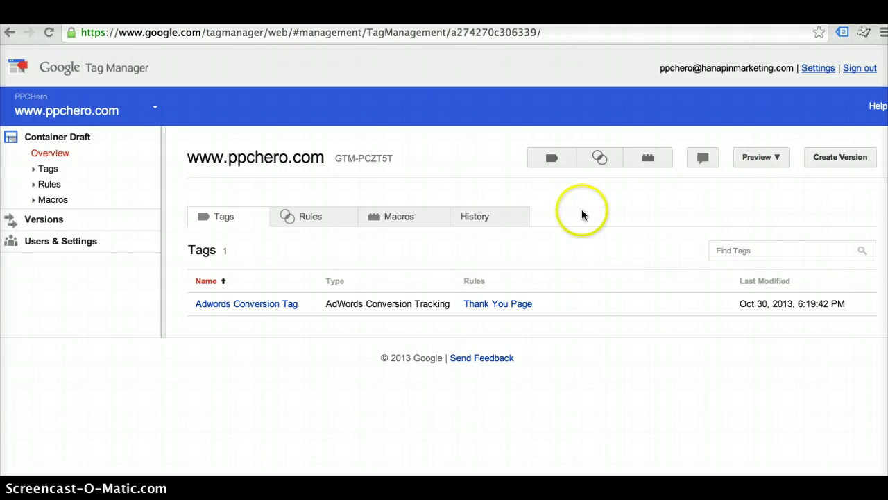
click(553, 159)
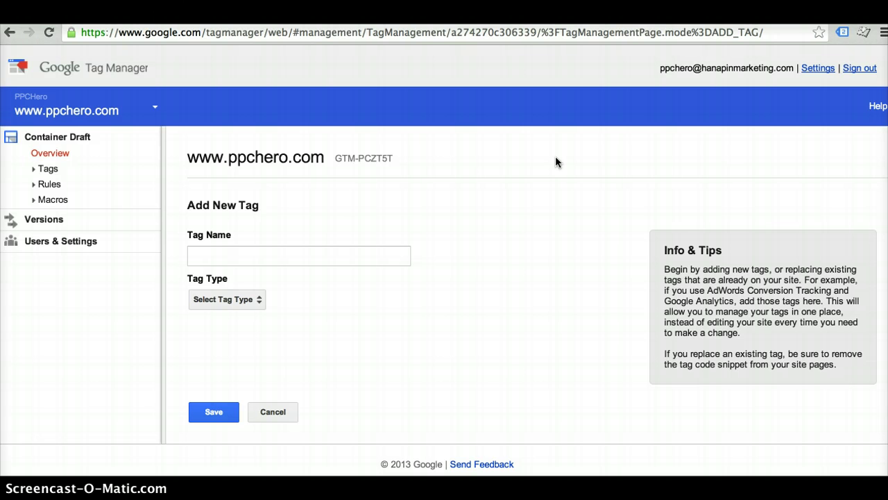
click(227, 257)
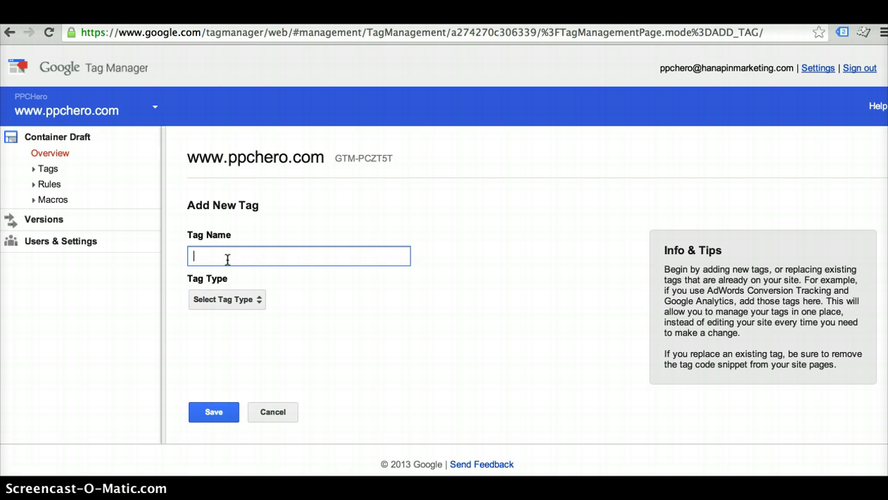
text(GA Tag)
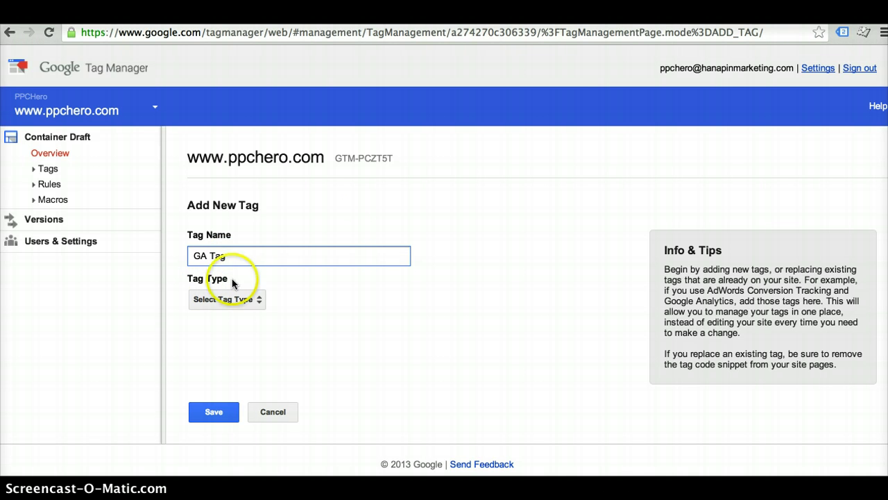
click(236, 299)
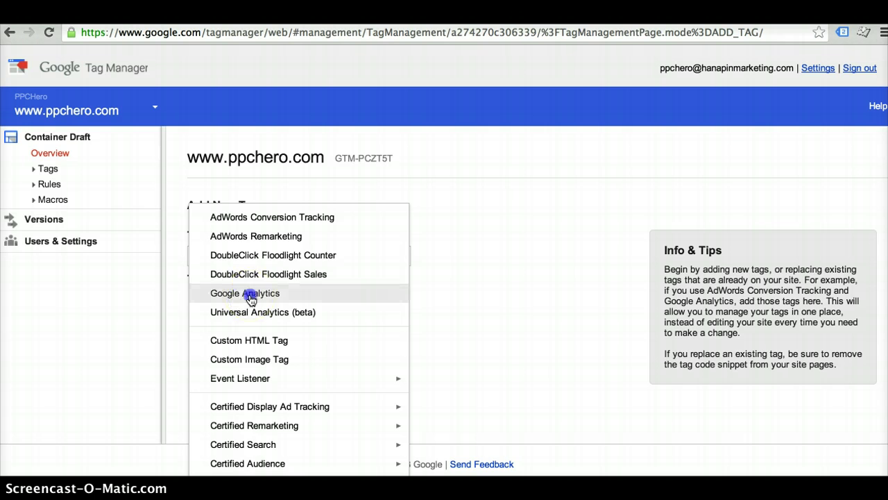
click(250, 295)
click(311, 342)
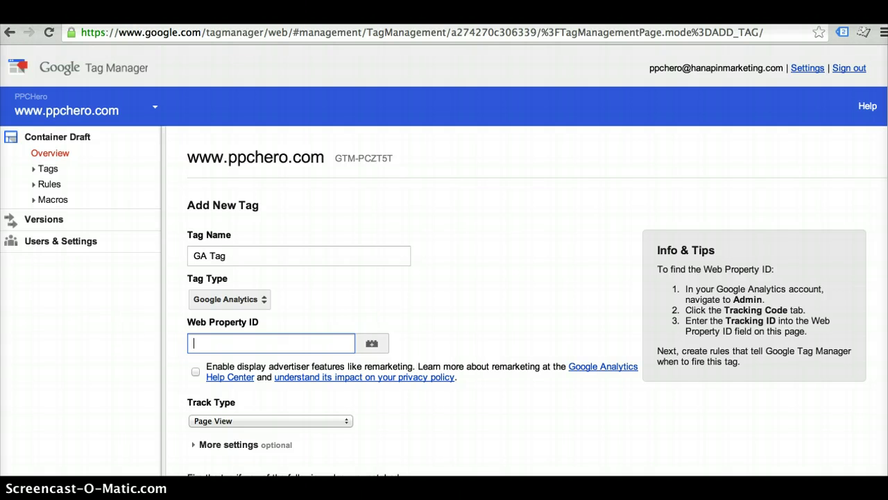
Paste the copied tracking ID into GA Tag's Web Property ID field
key(super+Tab)
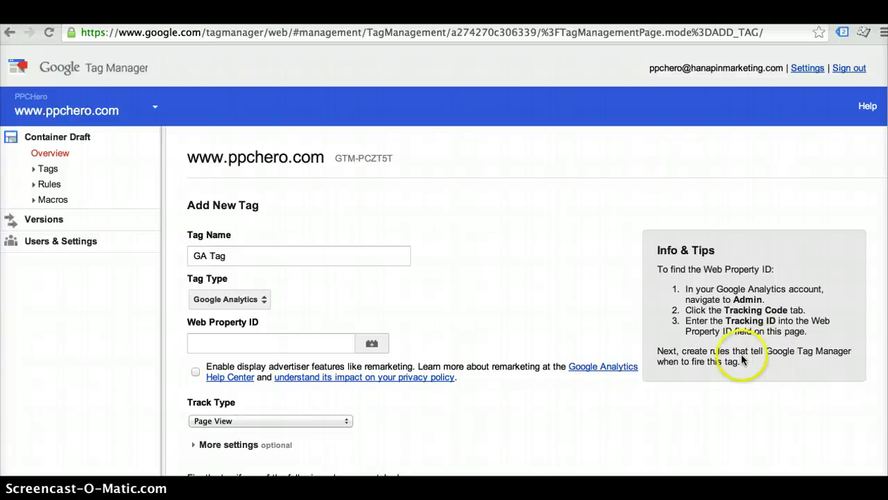
click(212, 342)
right_click(240, 342)
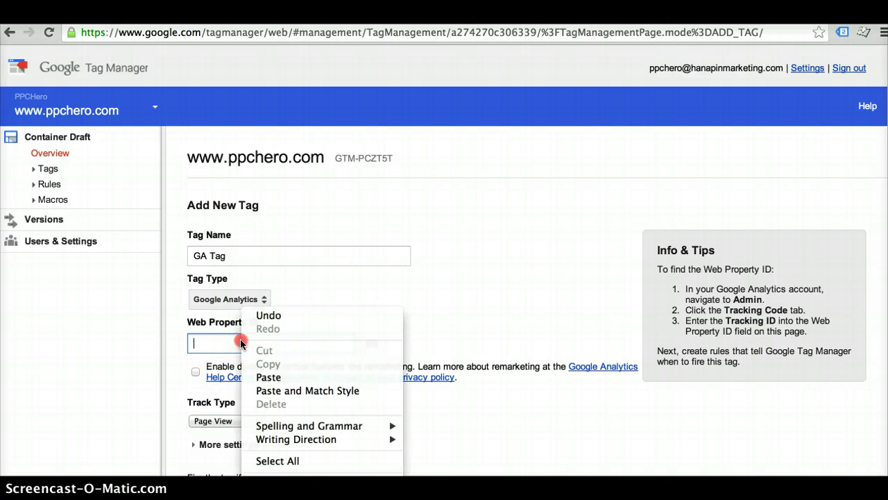
click(260, 377)
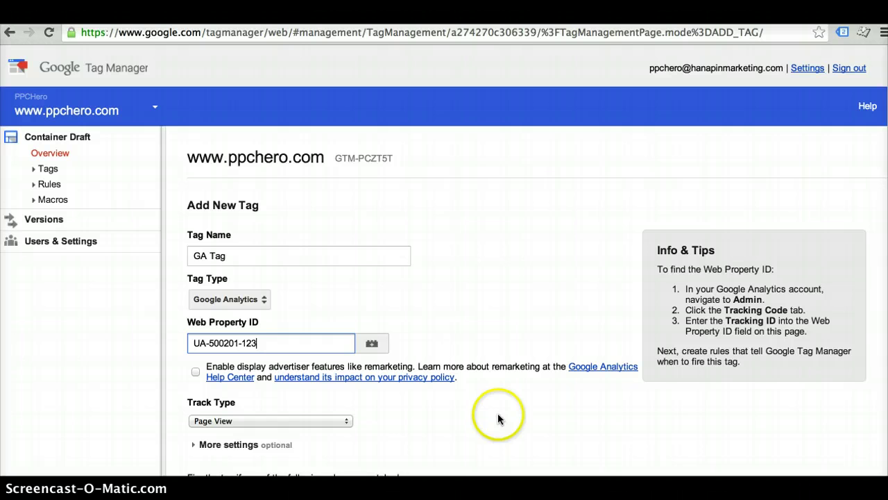
scroll(514, 398, down, 1)
scroll(514, 403, down, 3)
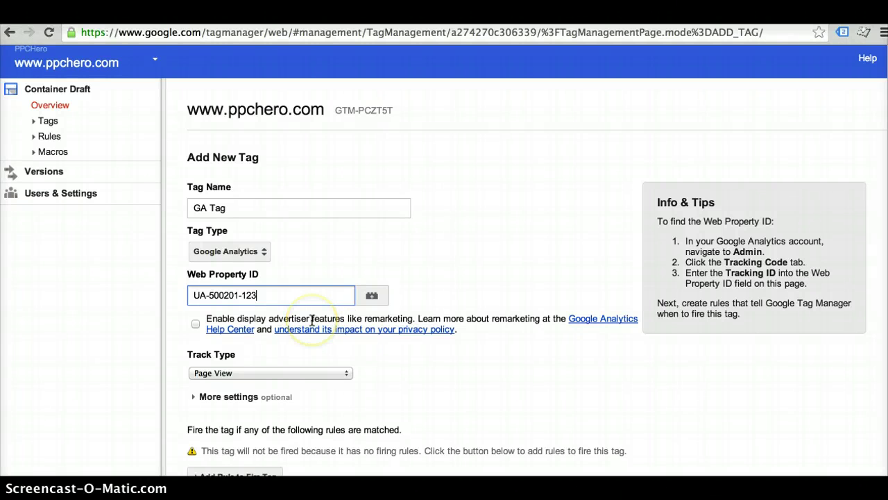
Enable display advertiser features and keep the track type on Page View
click(196, 327)
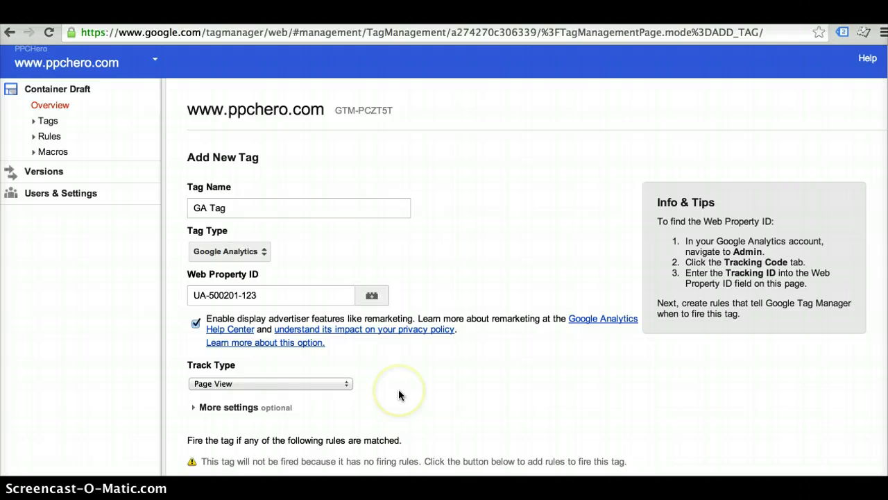
scroll(400, 394, down, 1)
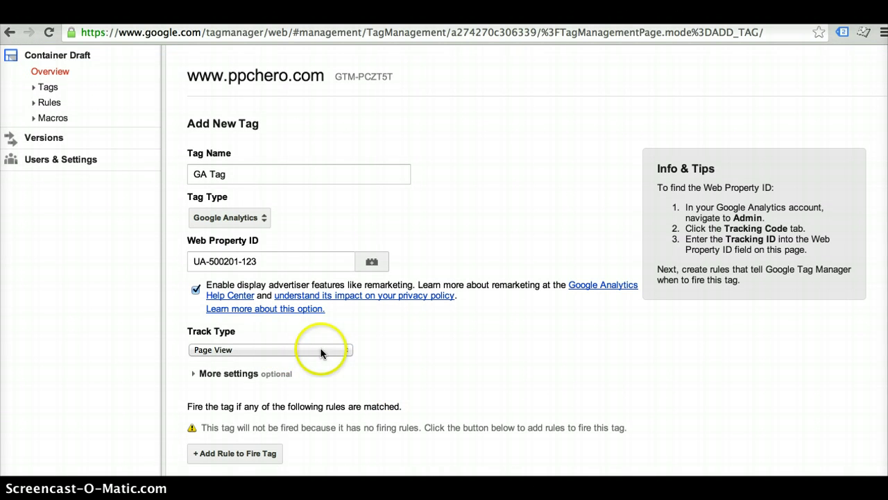
click(347, 349)
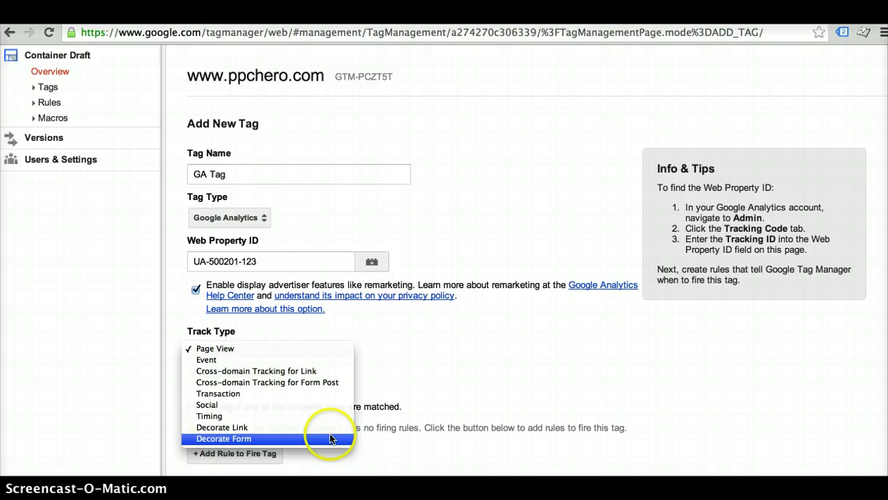
click(348, 353)
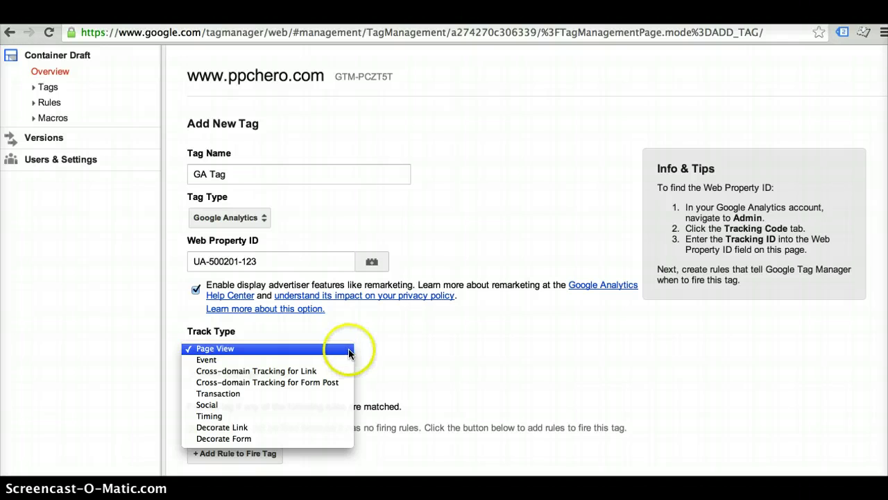
click(379, 348)
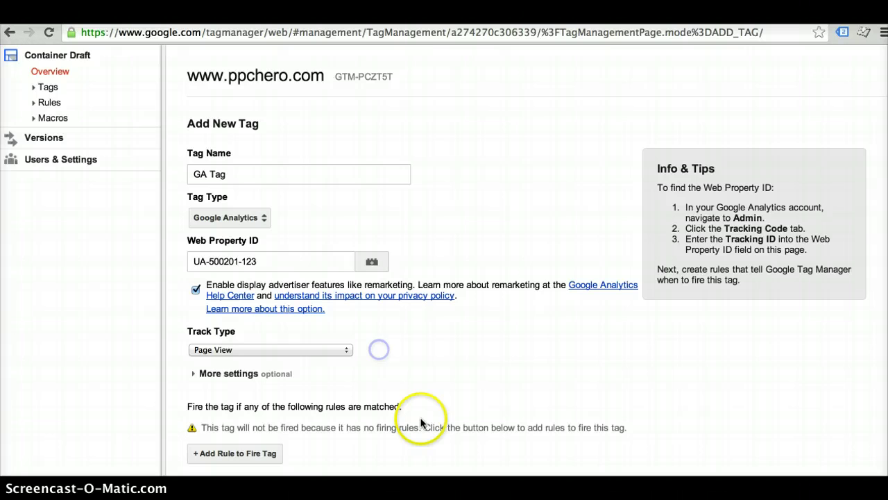
scroll(420, 416, down, 1)
Give GA Tag an All pages firing rule and save the tag
scroll(341, 406, down, 2)
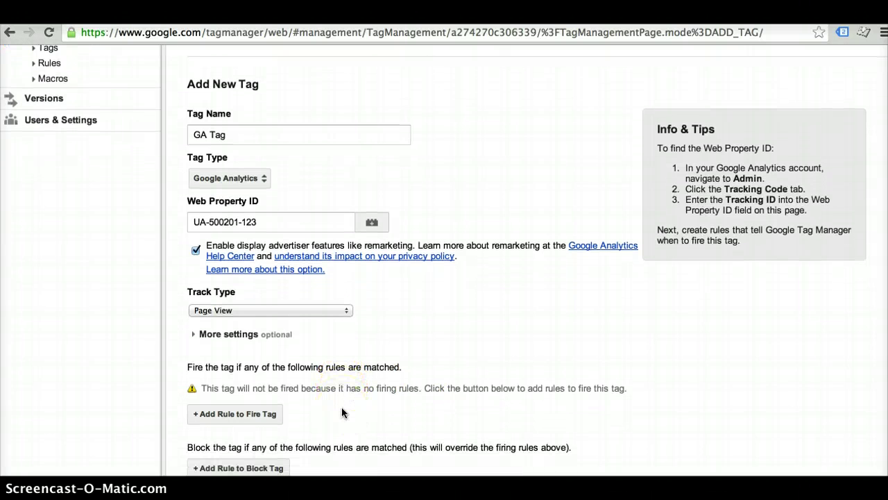
click(250, 387)
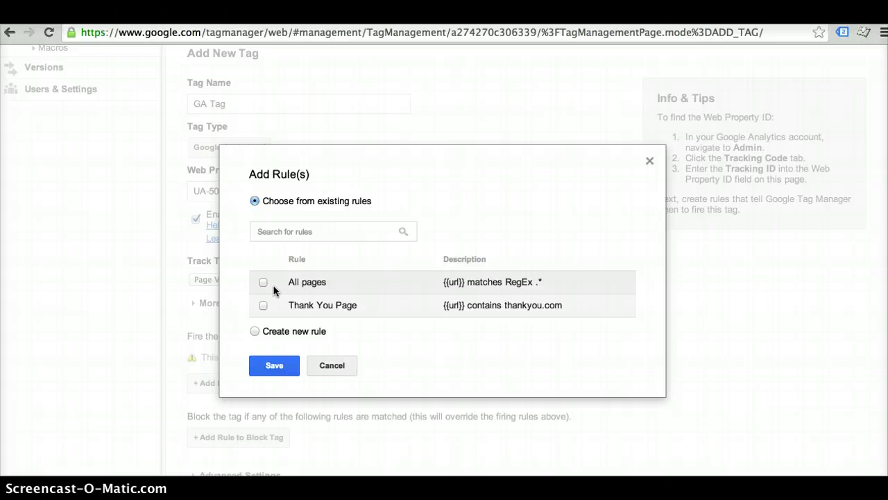
click(263, 282)
click(269, 366)
scroll(376, 358, down, 5)
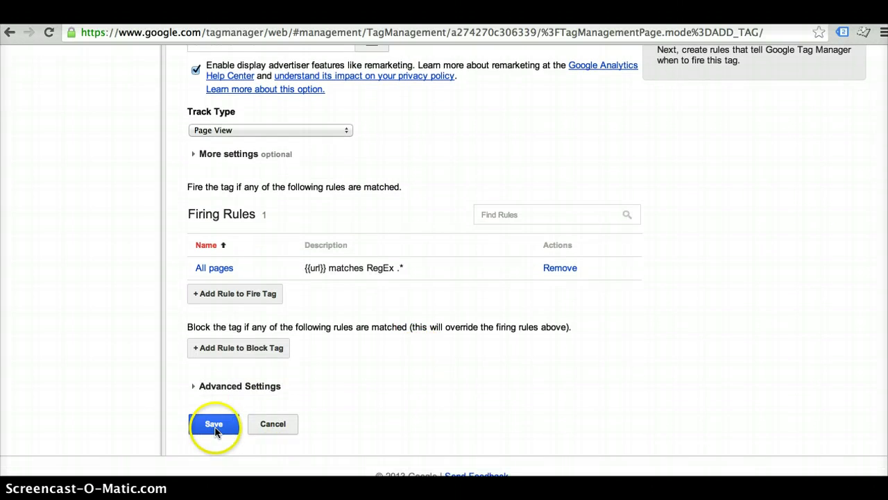
click(216, 426)
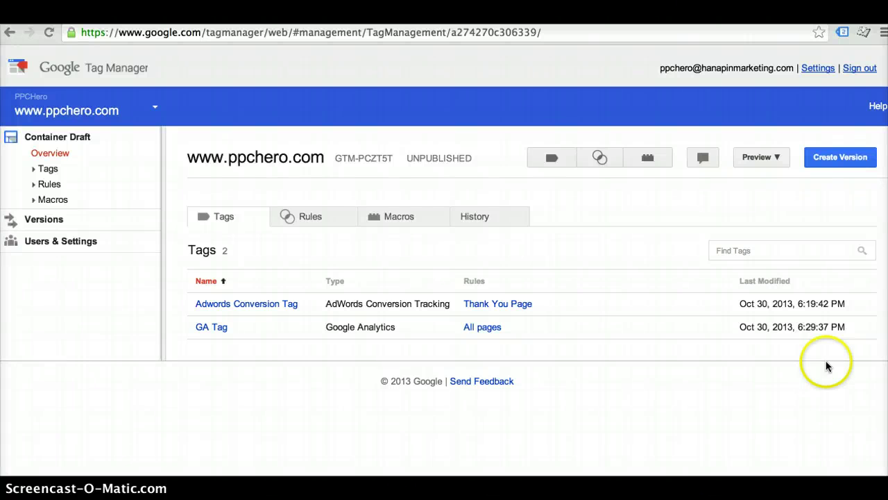
Create Container Version 9 holding the AdWords conversion and GA tags, then publish it
click(843, 160)
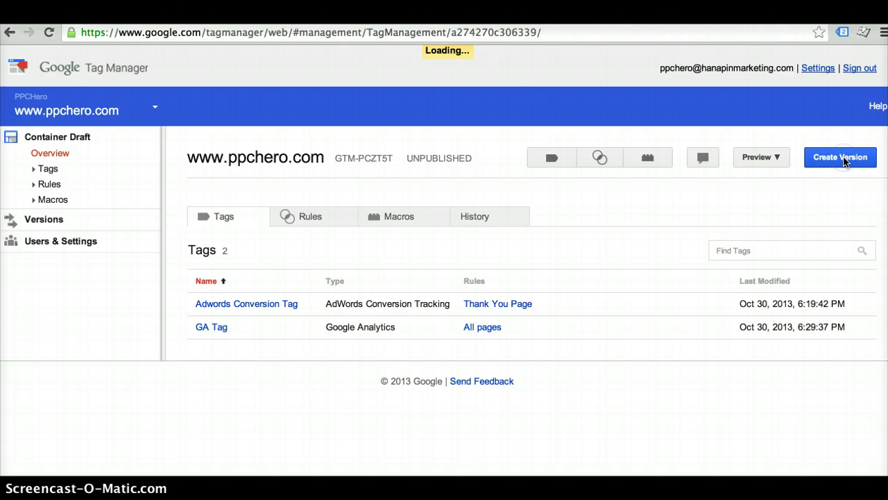
click(790, 162)
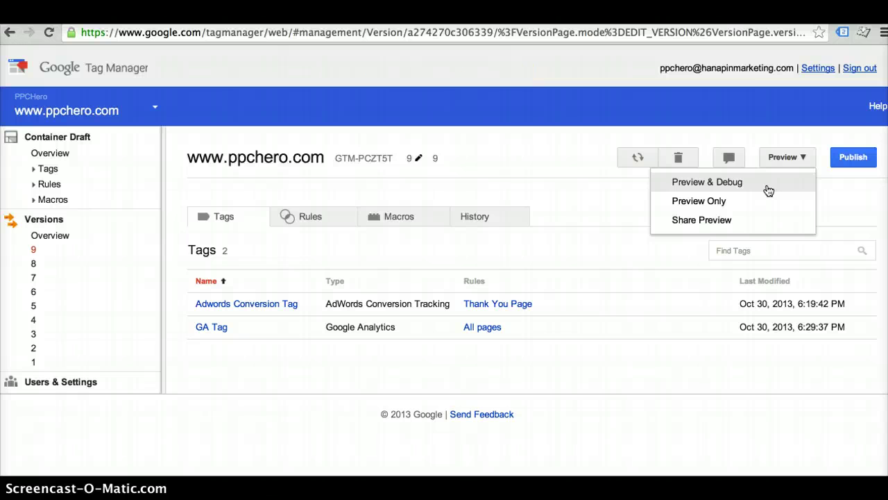
click(855, 158)
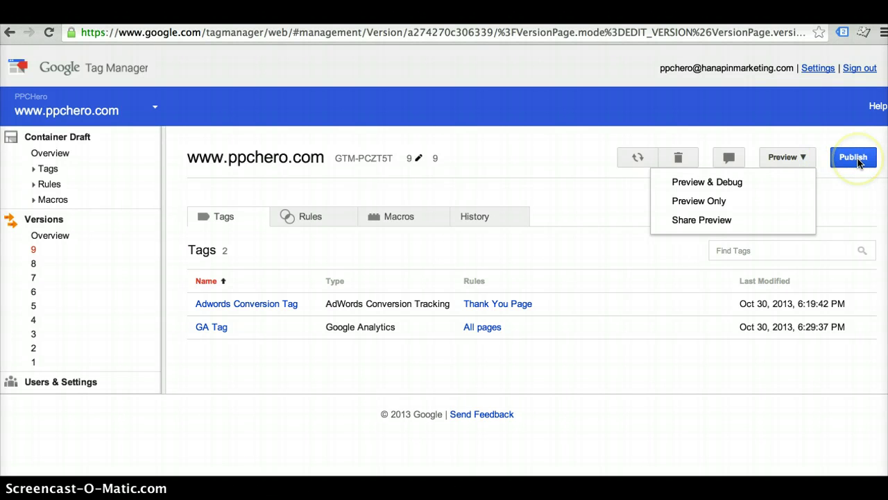